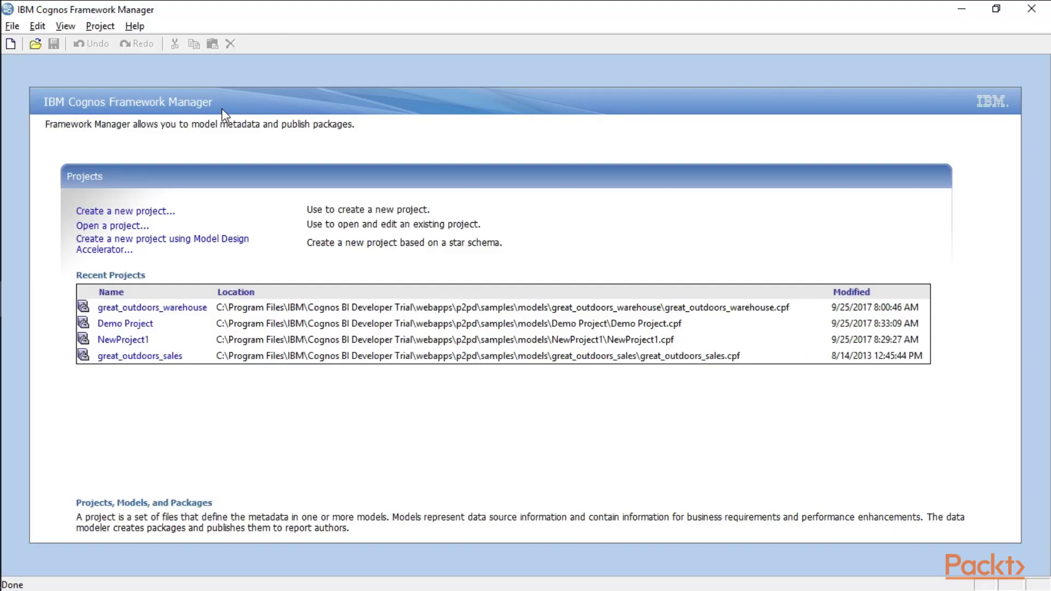
Step: Open the recent great_outdoors_warehouse project and log on with the user ID and password
left_click(148, 309)
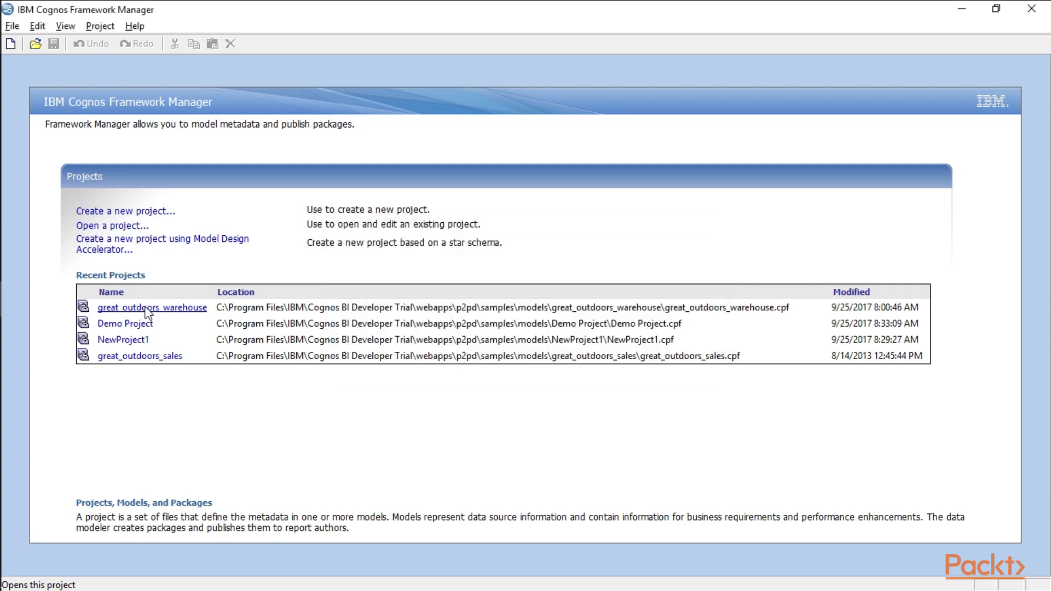
type("administrator")
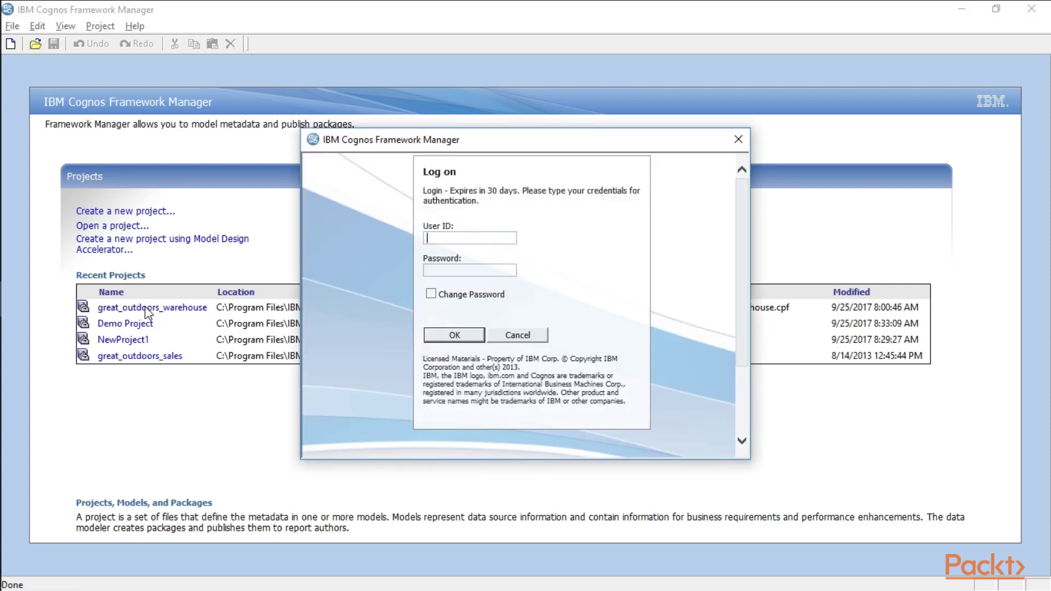
key("Tab")
type("*****")
key("Return")
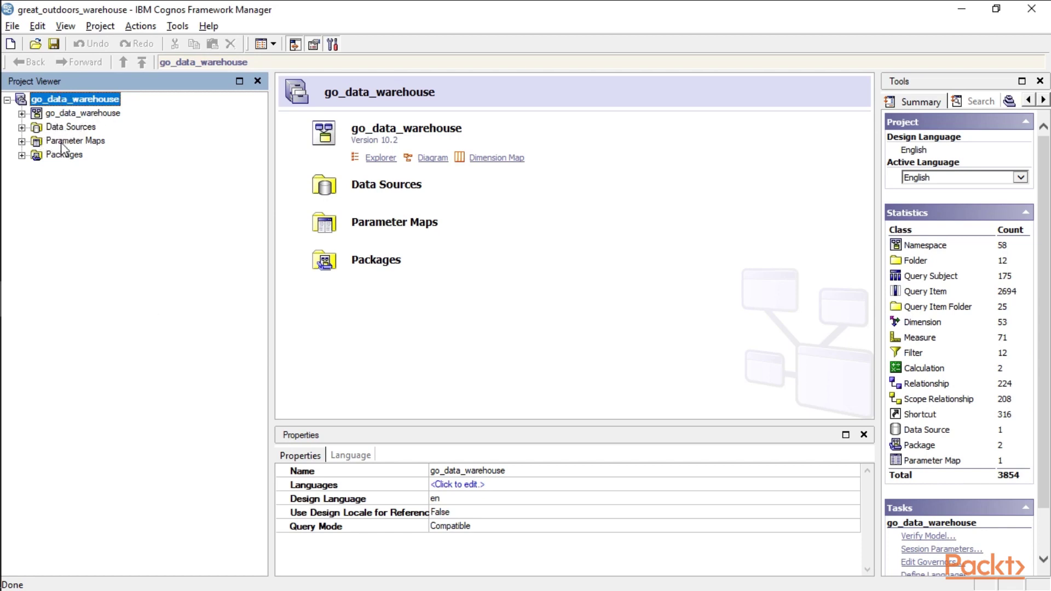
Step: Expand Packages to list the two GO Data Warehouse packages and bring up its Create menu
left_click(22, 155)
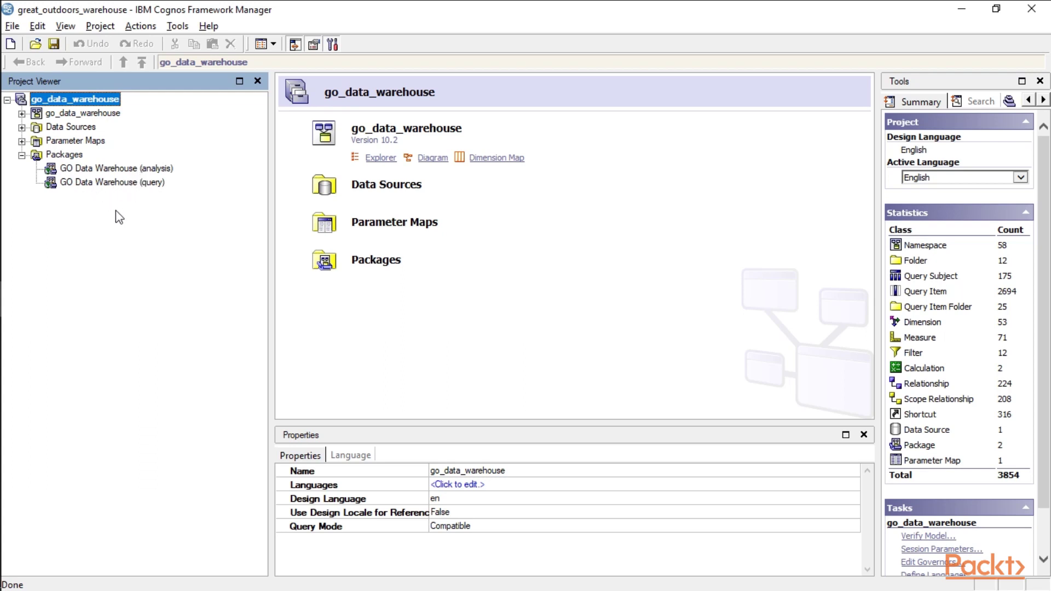
right_click(77, 157)
mouse_move(219, 162)
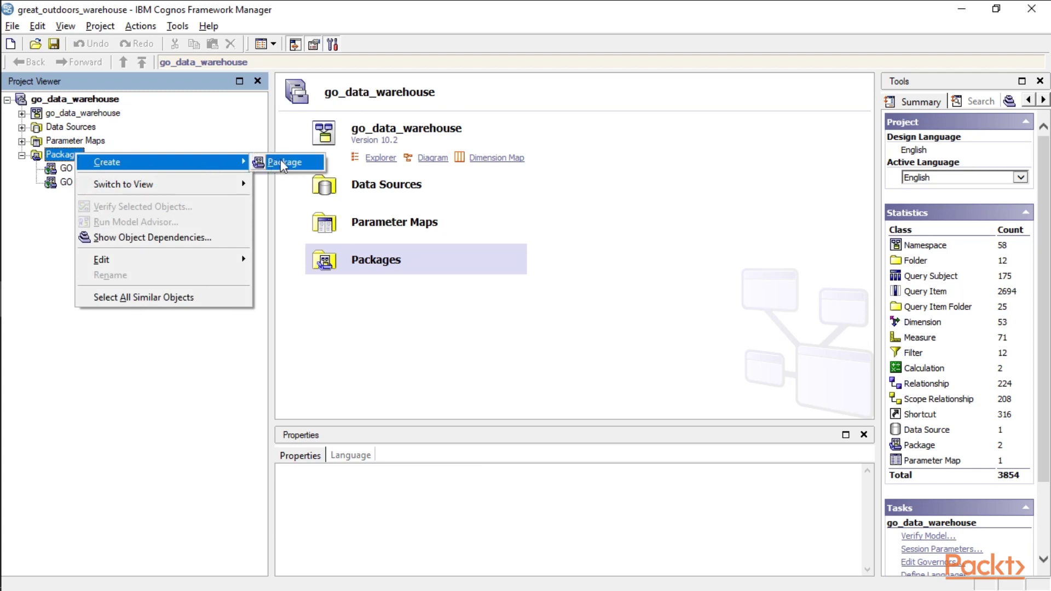
Step: Create a new package named 'Test Package' and continue to object selection
left_click(283, 163)
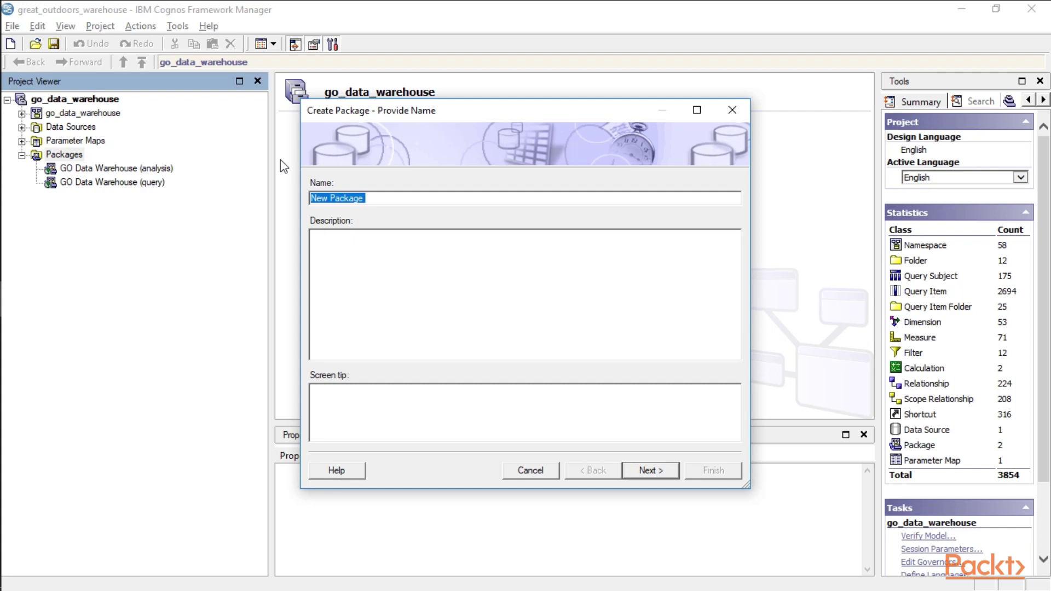
type("Test Pa")
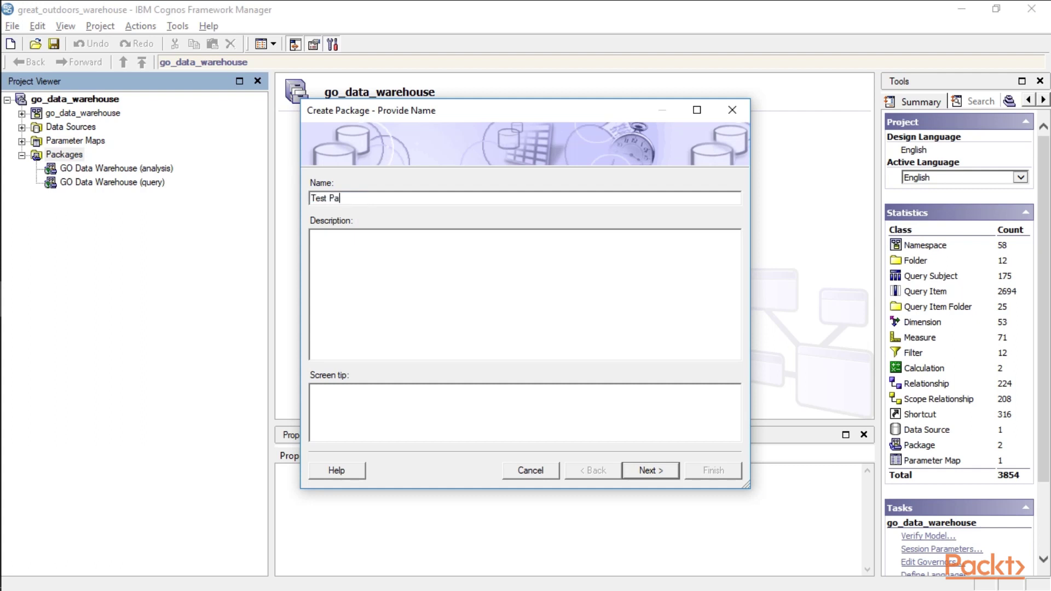
type("ckage")
left_click(643, 470)
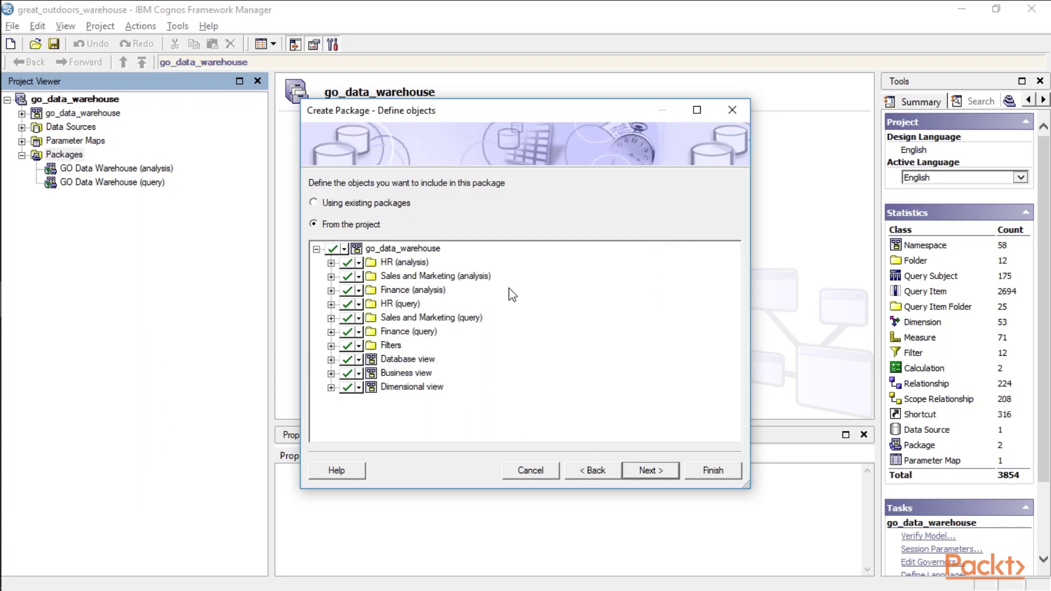
Step: Clear all go_data_warehouse objects, then include only Finance (analysis) and Finance (query)
left_click(332, 249)
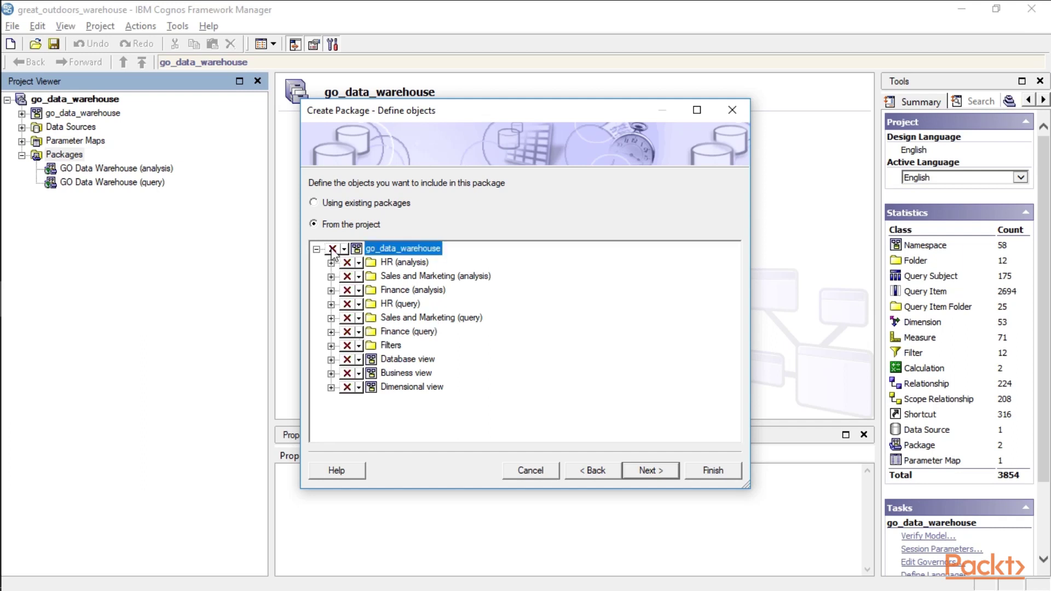
left_click(347, 291)
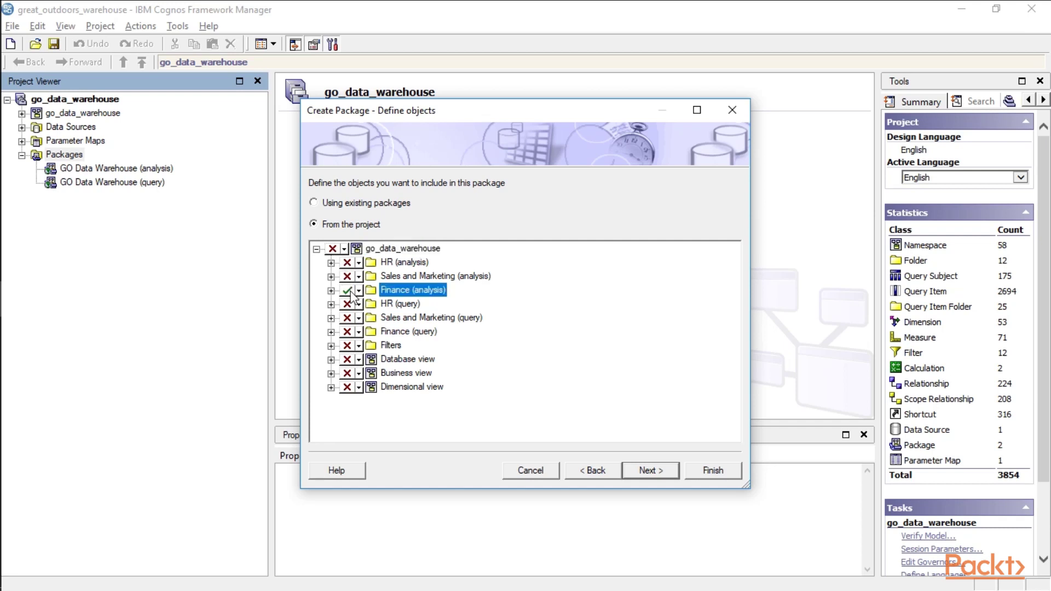
left_click(347, 333)
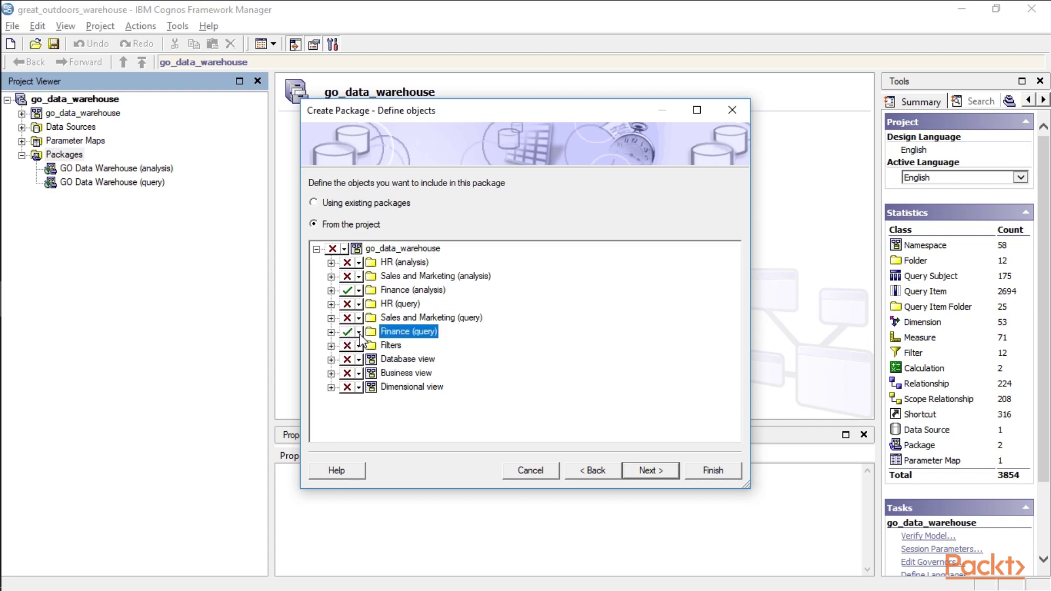
Step: Review the Finance (query) namespace and its Finance fact subject without changing the selection
left_click(358, 333)
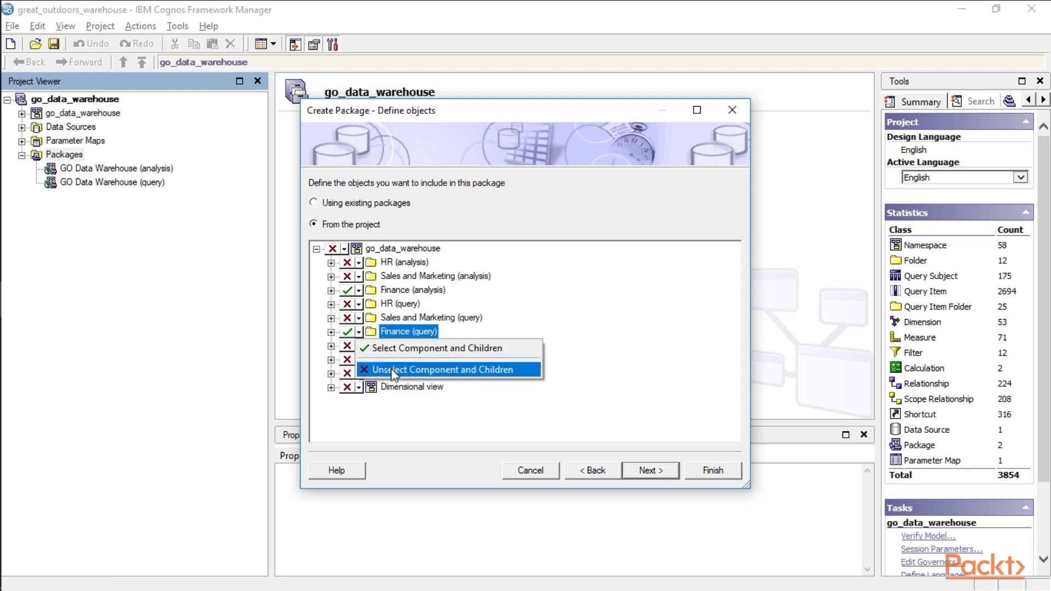
left_click(330, 335)
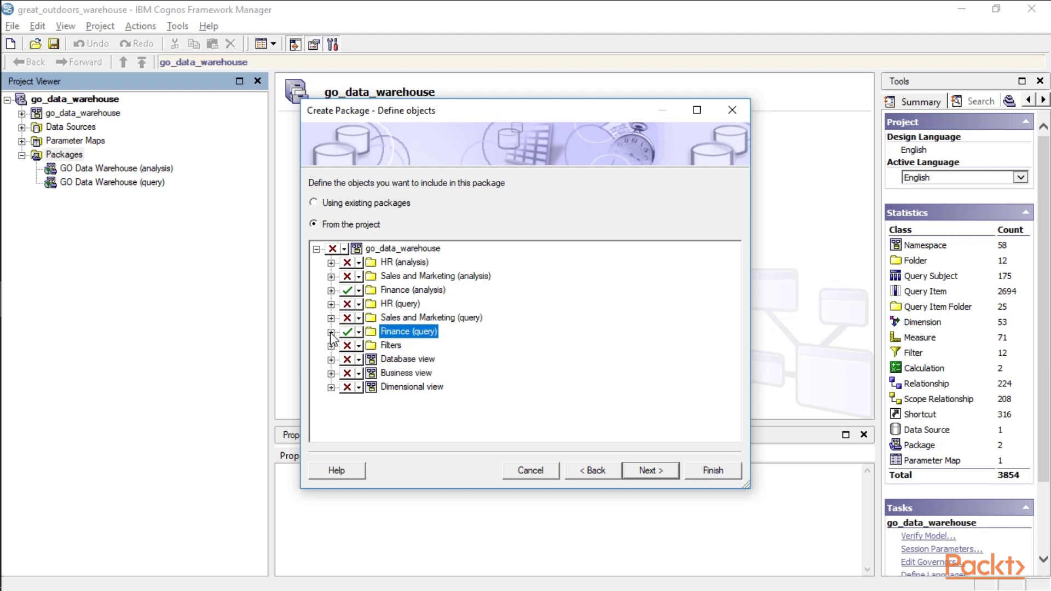
left_click(331, 332)
left_click(345, 345)
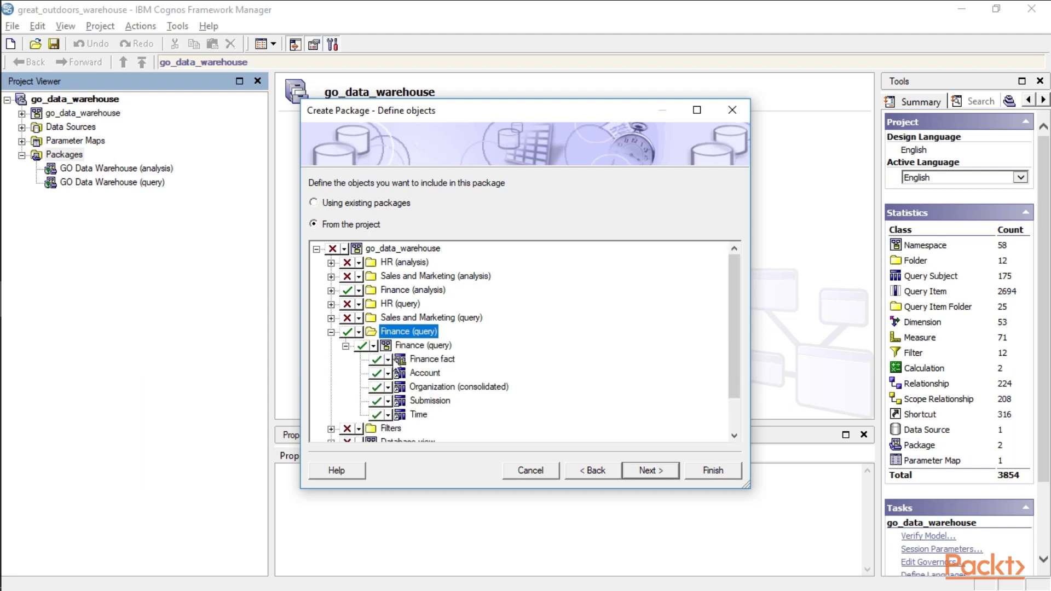
left_click(387, 360)
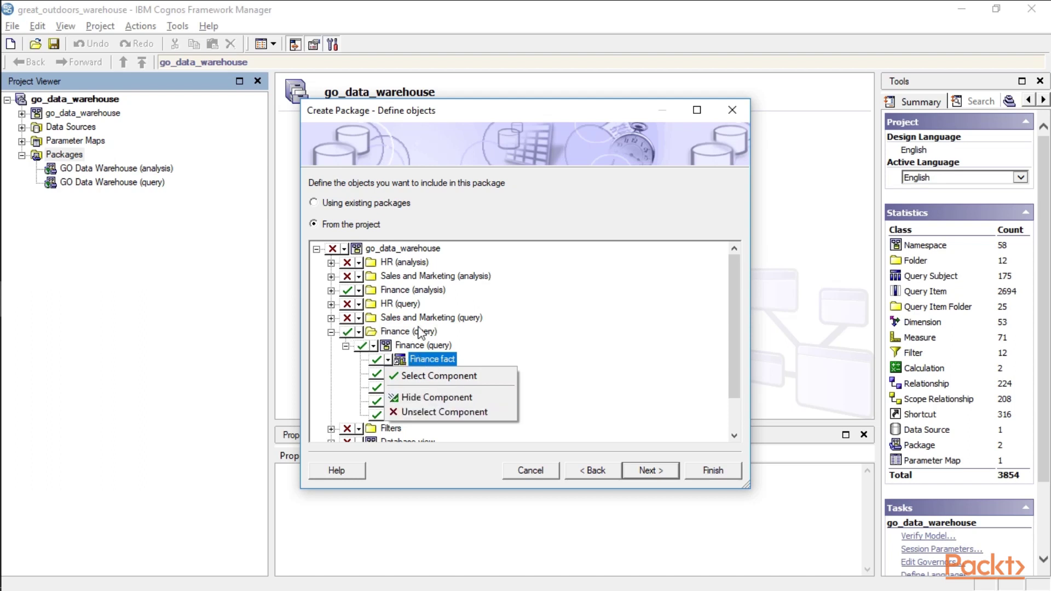
left_click(531, 346)
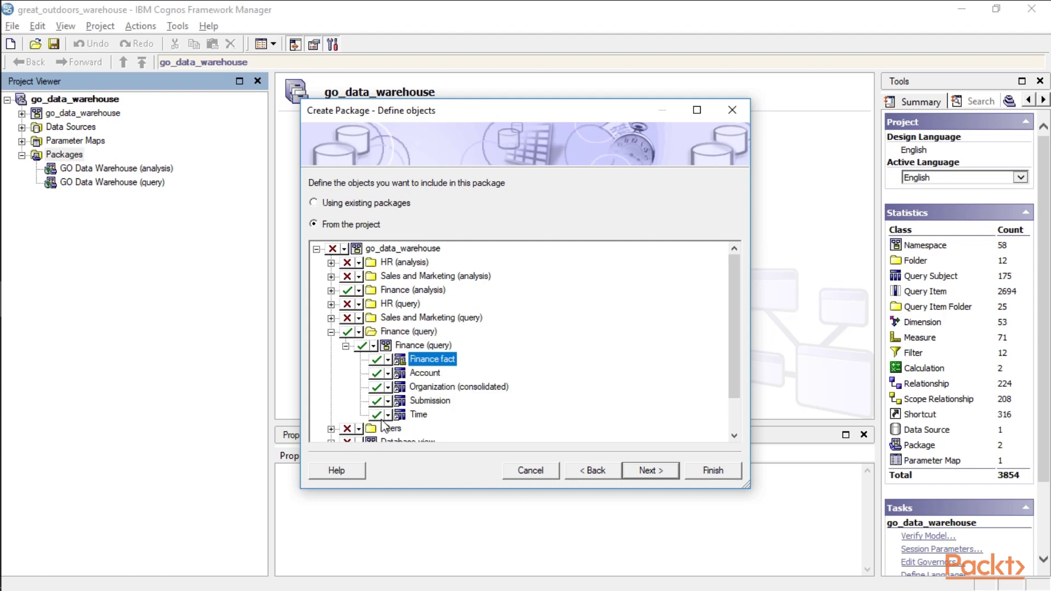
left_click(331, 332)
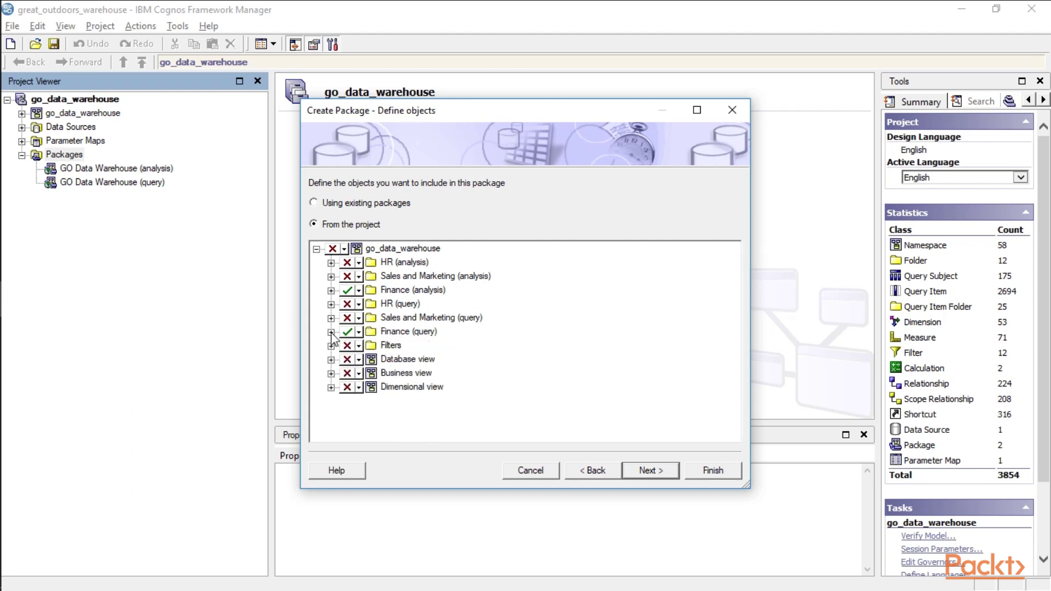
Step: Rename the package from 'Test Package' to 'Finance Package' and continue to the languages page
left_click(610, 472)
left_click(388, 258)
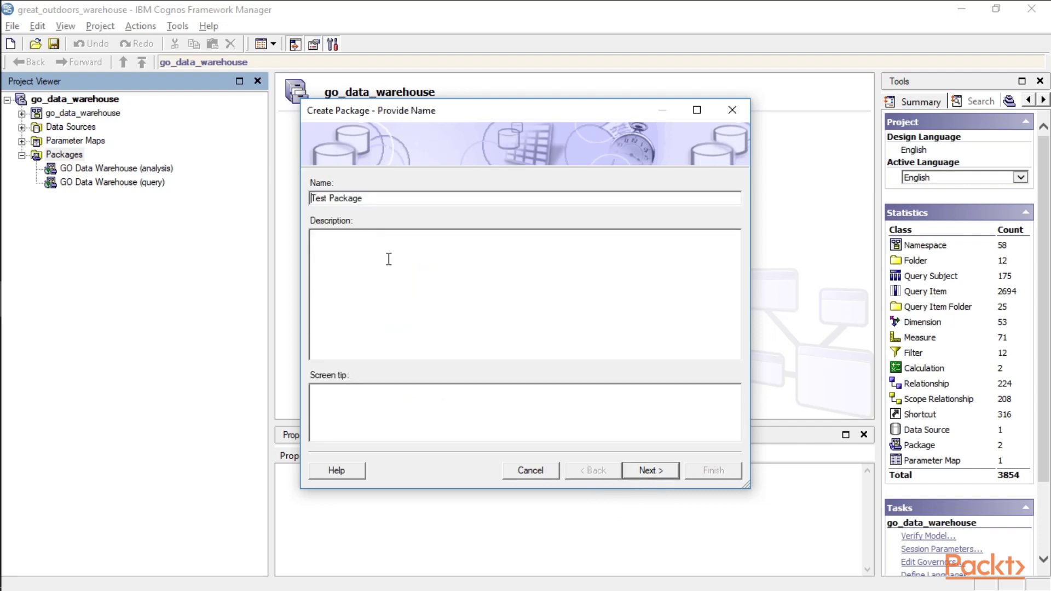
key("Delete")
key("Delete")
key("Delete")
key("Delete")
type("Finance")
left_click(649, 471)
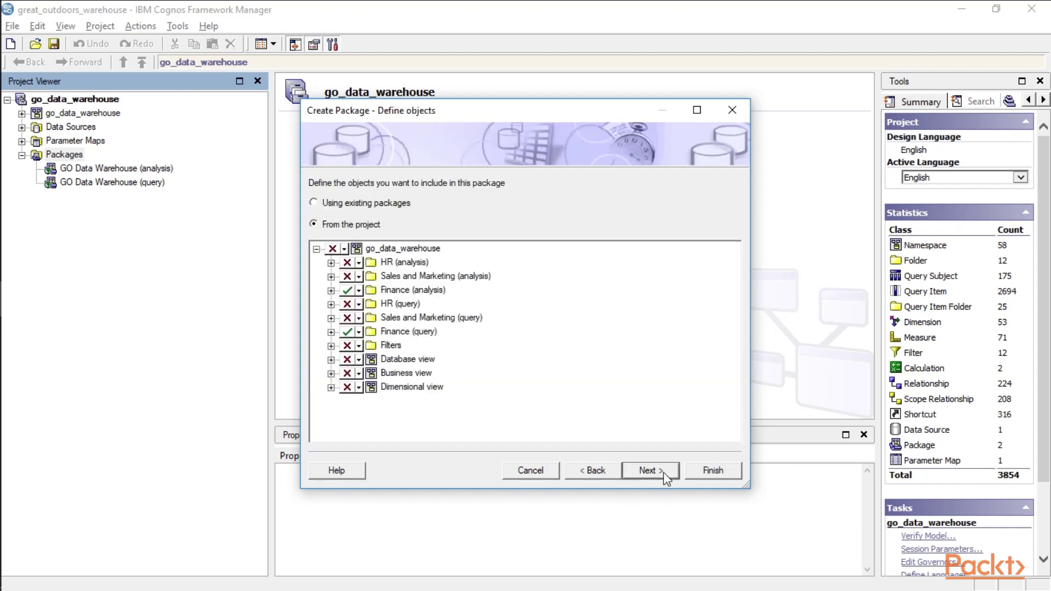
left_click(664, 472)
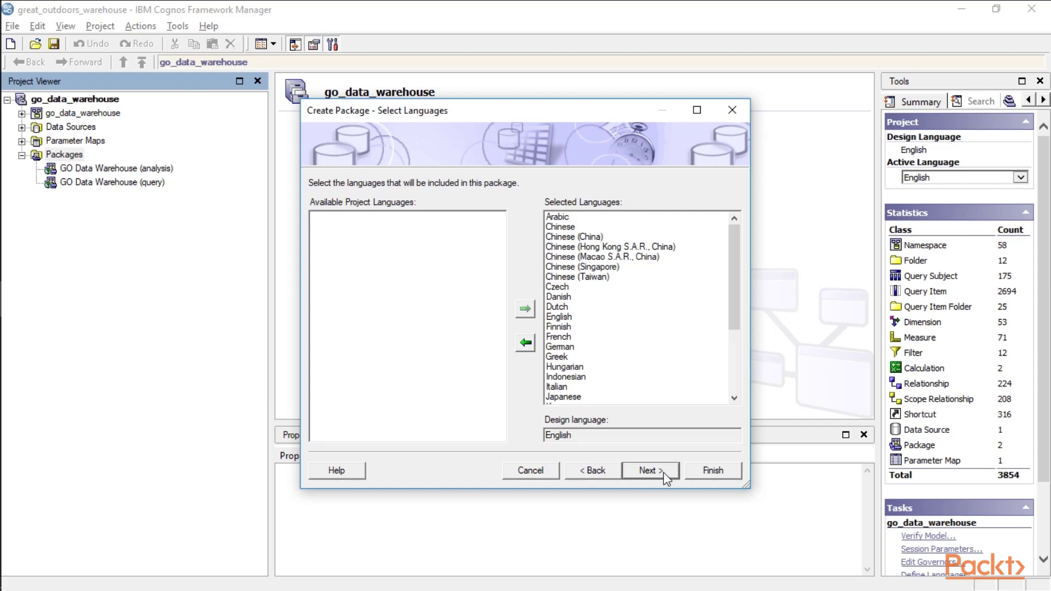
Step: Keep all languages and review the function sets, keeping all selected including DB2 and Vertica
left_click(663, 472)
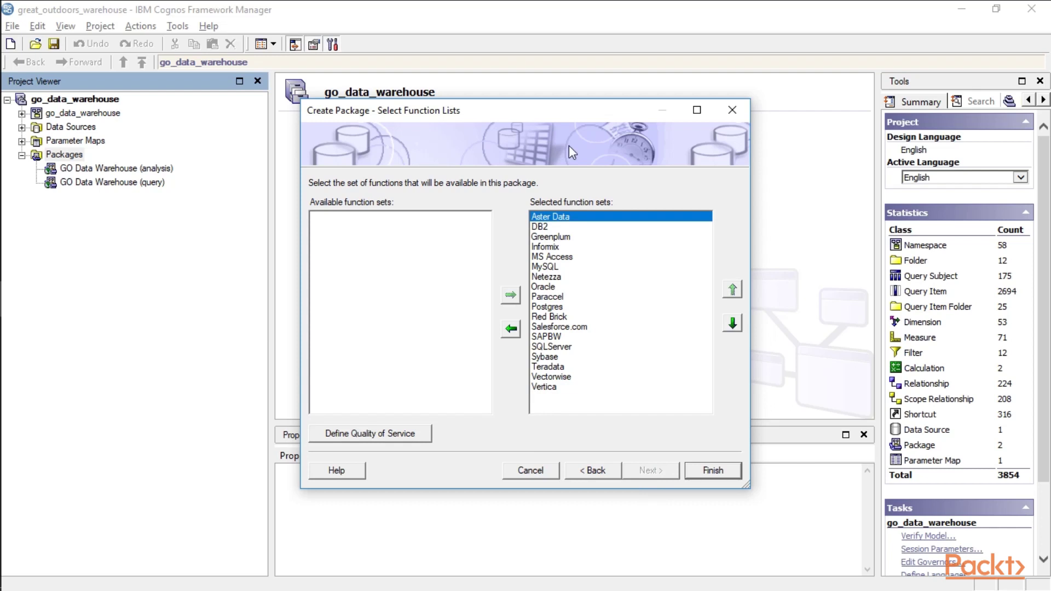
left_click(550, 226)
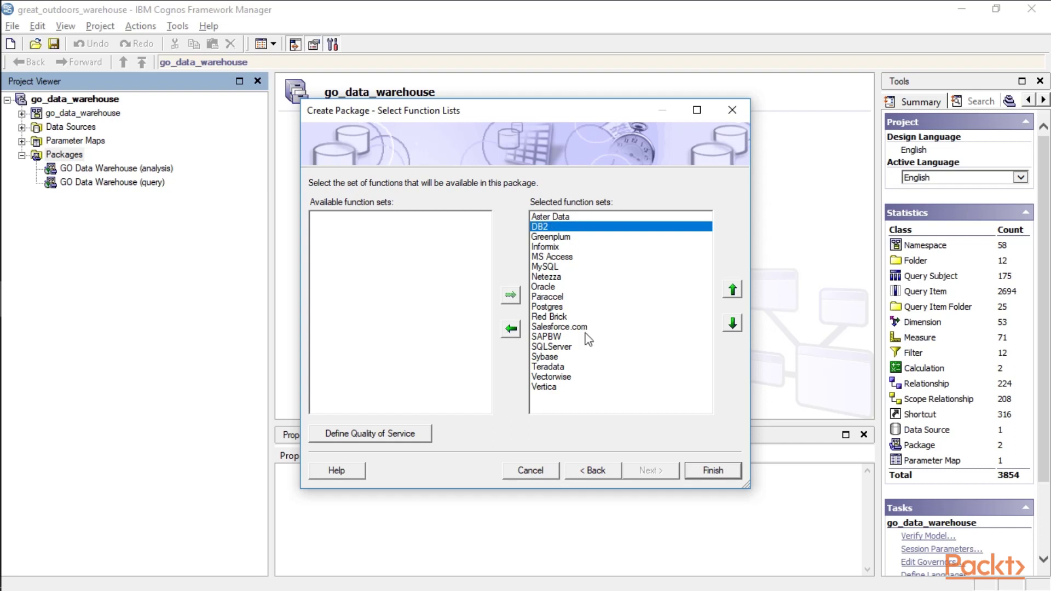
left_click(558, 386)
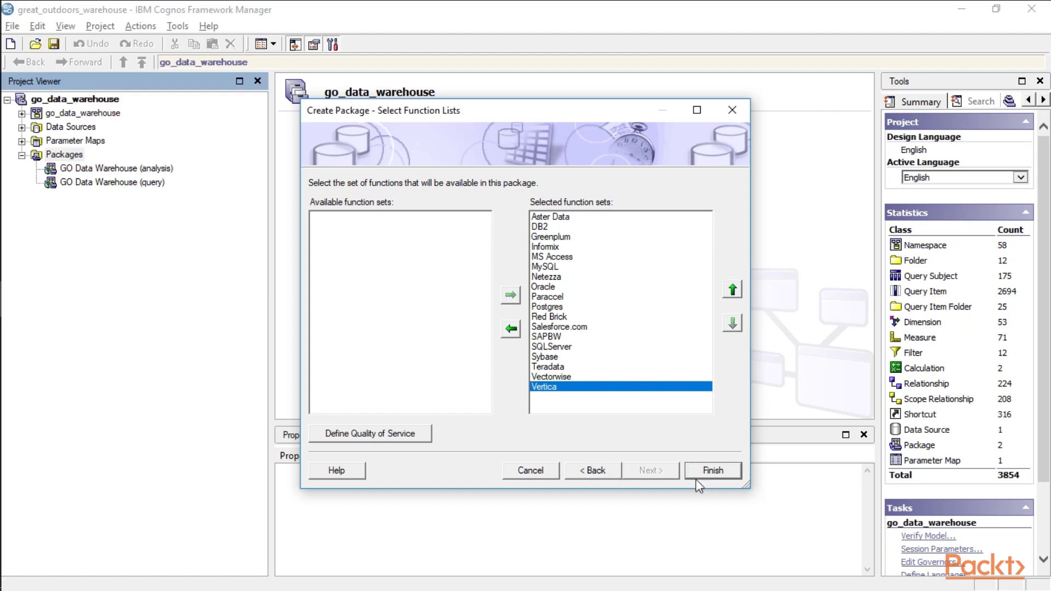
Step: Finish the Finance Package and accept the prompt to open the Publish Wizard
left_click(713, 472)
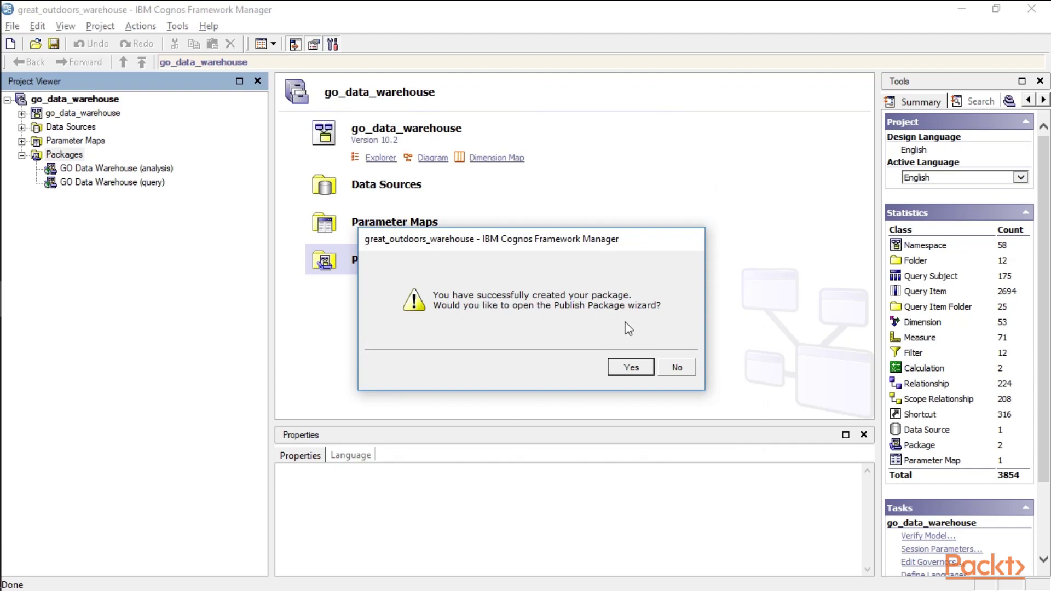
left_click(631, 369)
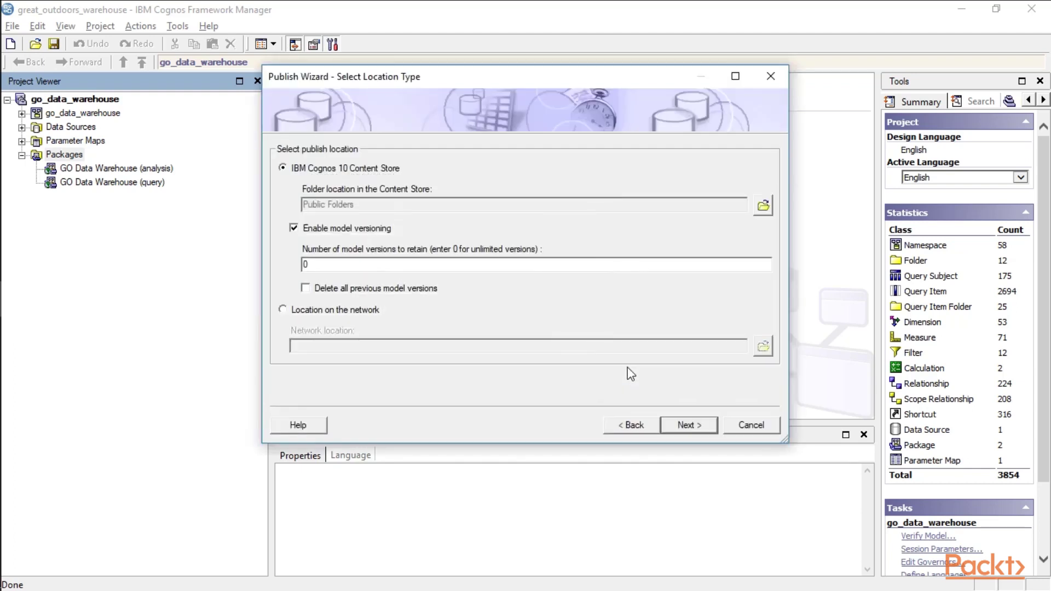